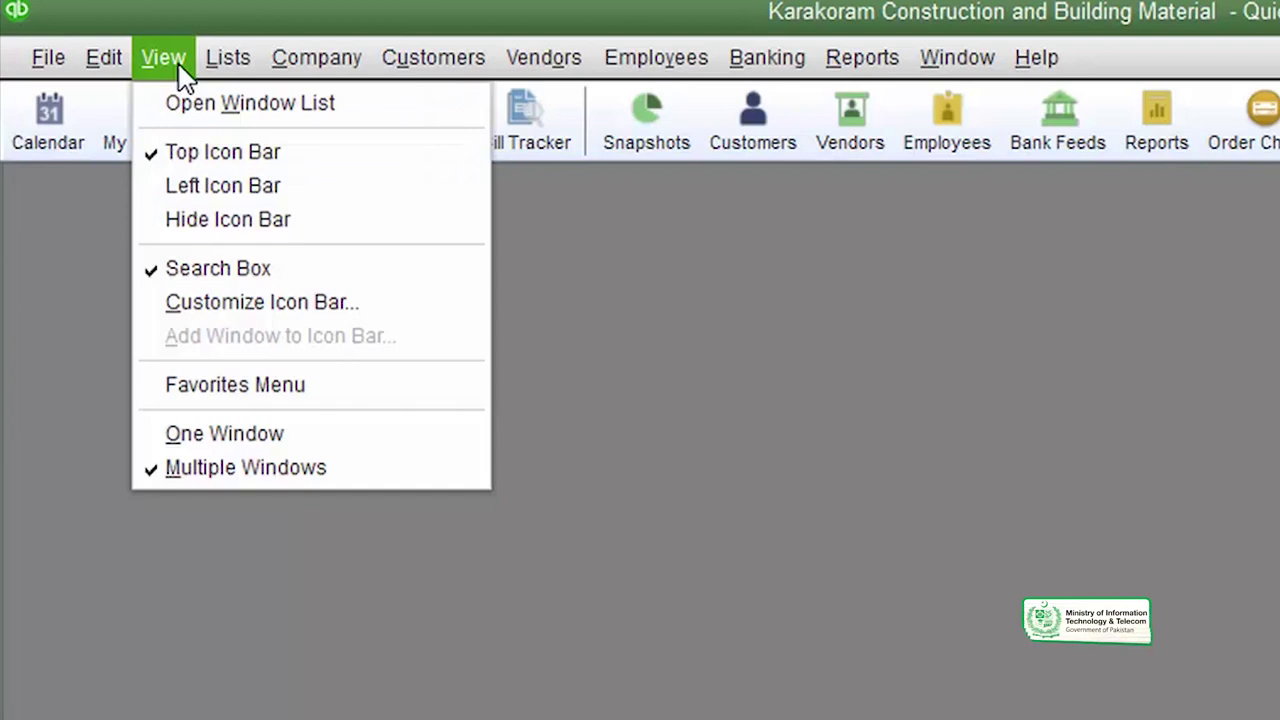
- Enable Favorites Menu from the View menu and open the new Favorites menu
click(235, 390)
click(325, 62)
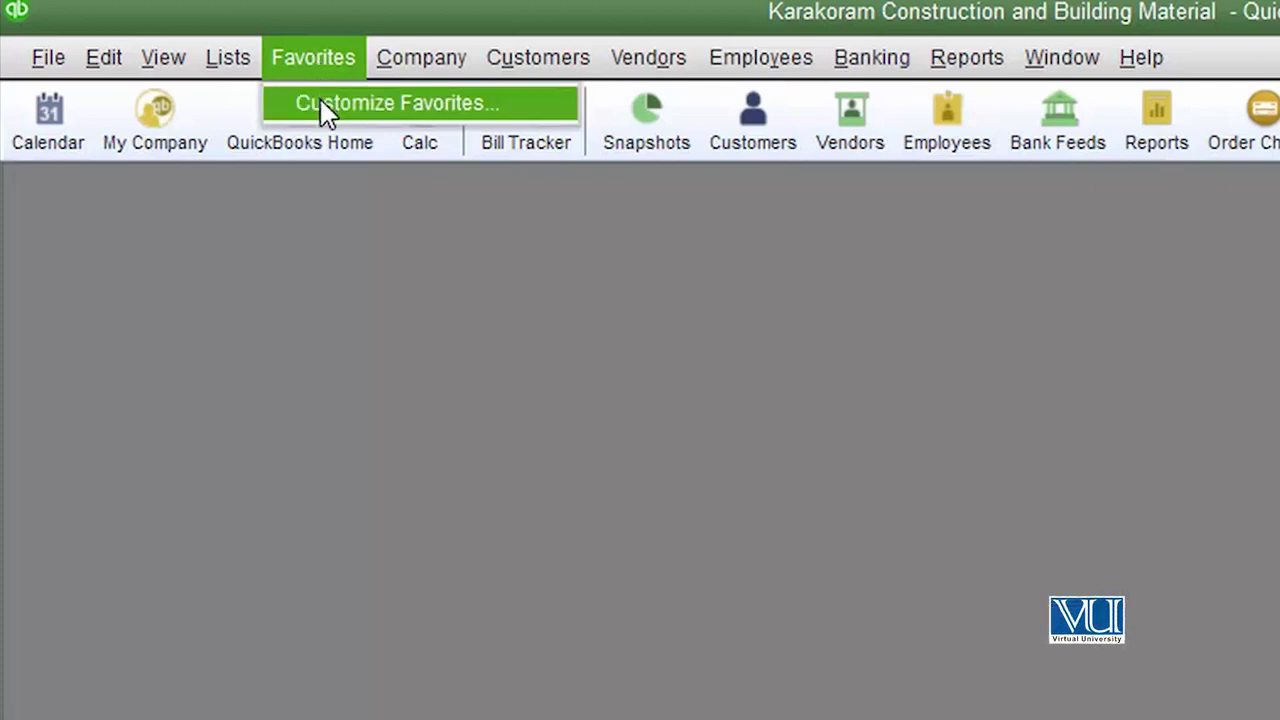
- Choose Customize Favorites... to bring up the Customize Your Menus dialog
click(320, 100)
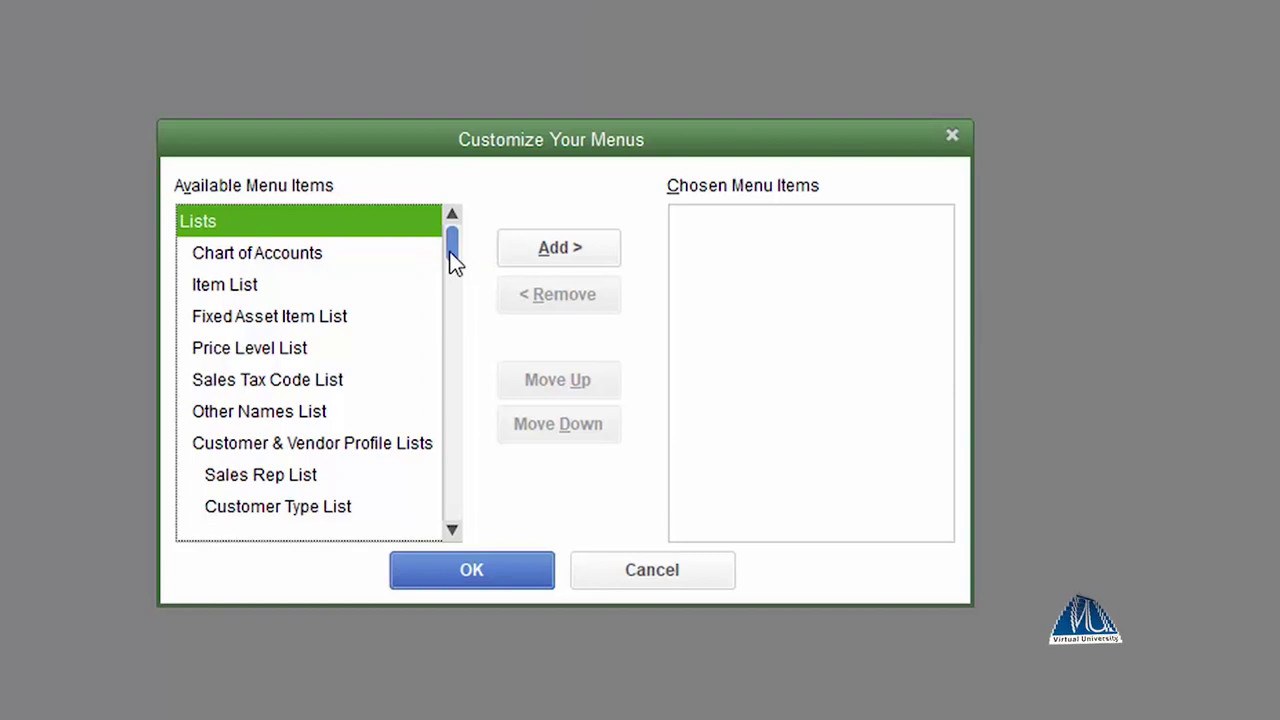
- Find Bulk Enter Business Details... in Available Menu Items and add it to Chosen Menu Items
scroll(448, 258, down, 3)
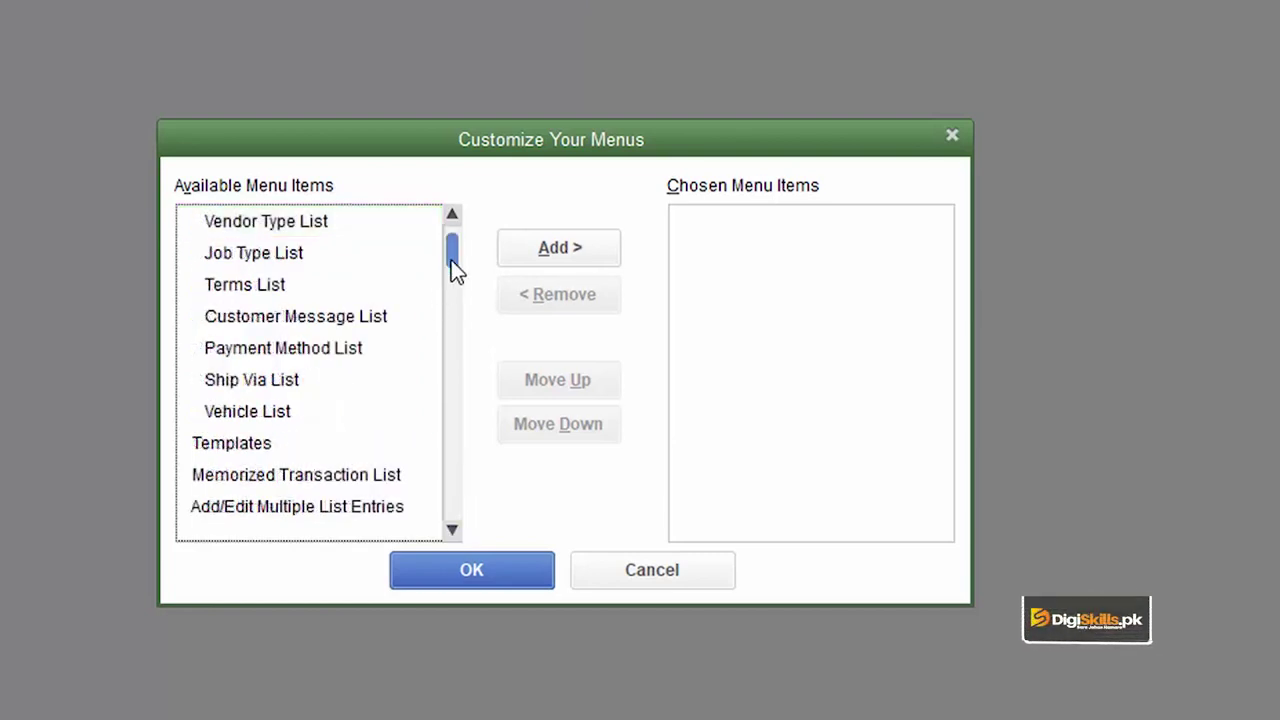
drag(456, 258, 458, 248)
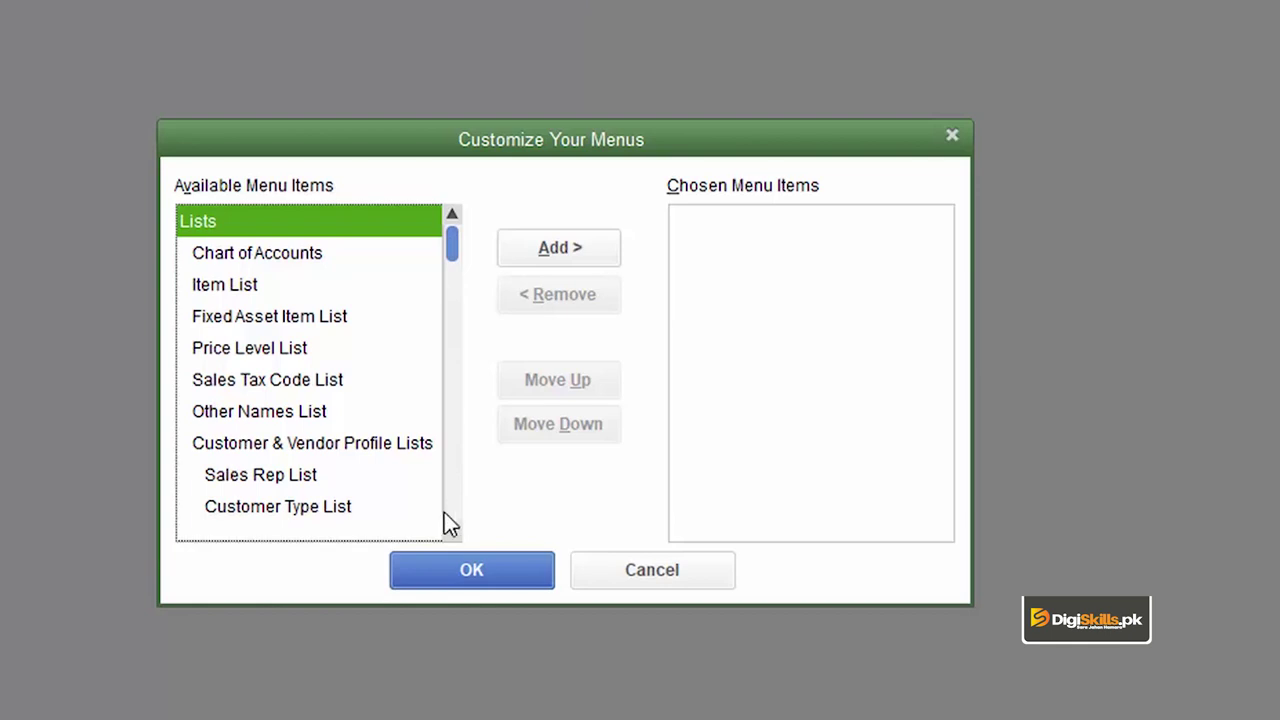
click(452, 536)
click(452, 536)
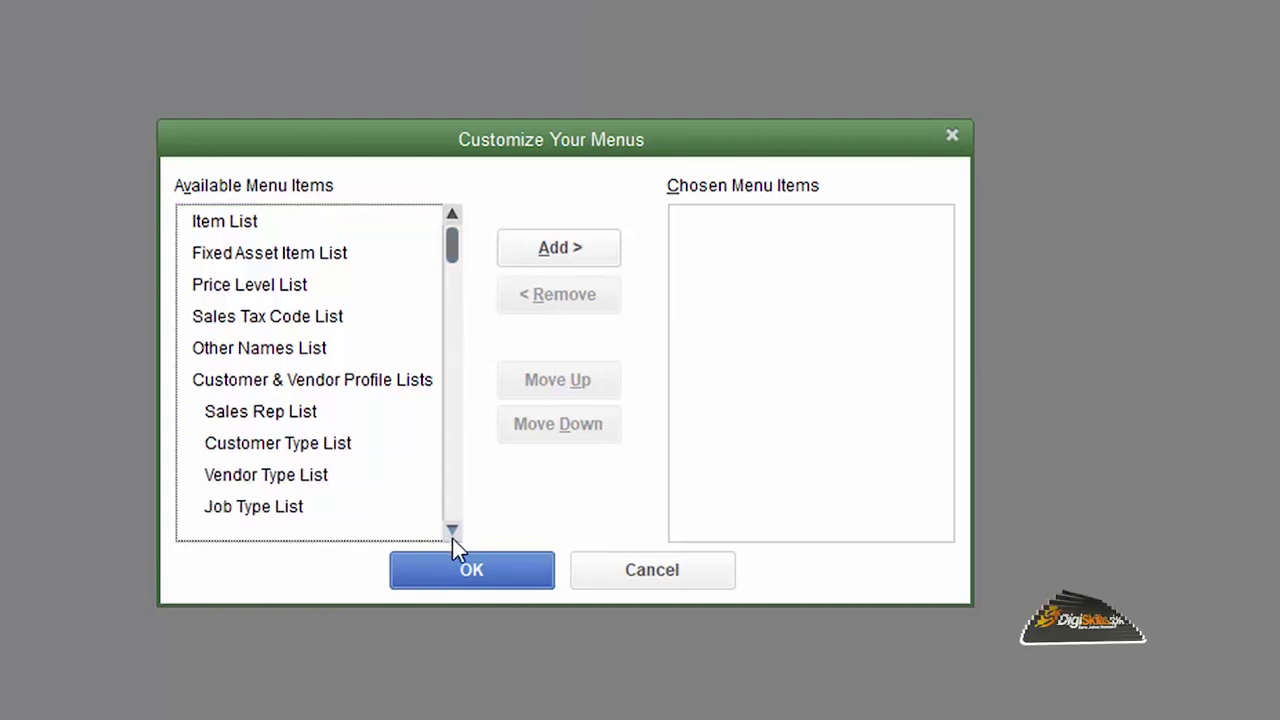
click(452, 534)
click(452, 534)
click(452, 534)
click(452, 534)
click(452, 534)
click(452, 534)
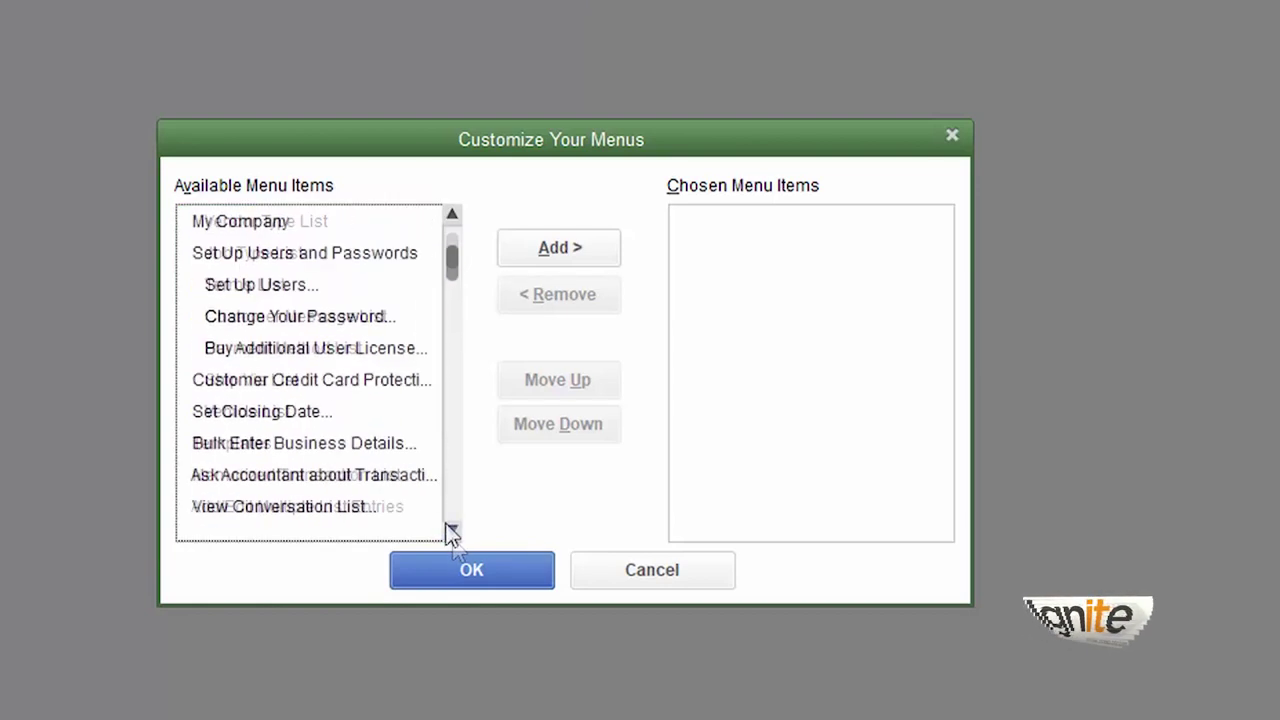
click(364, 442)
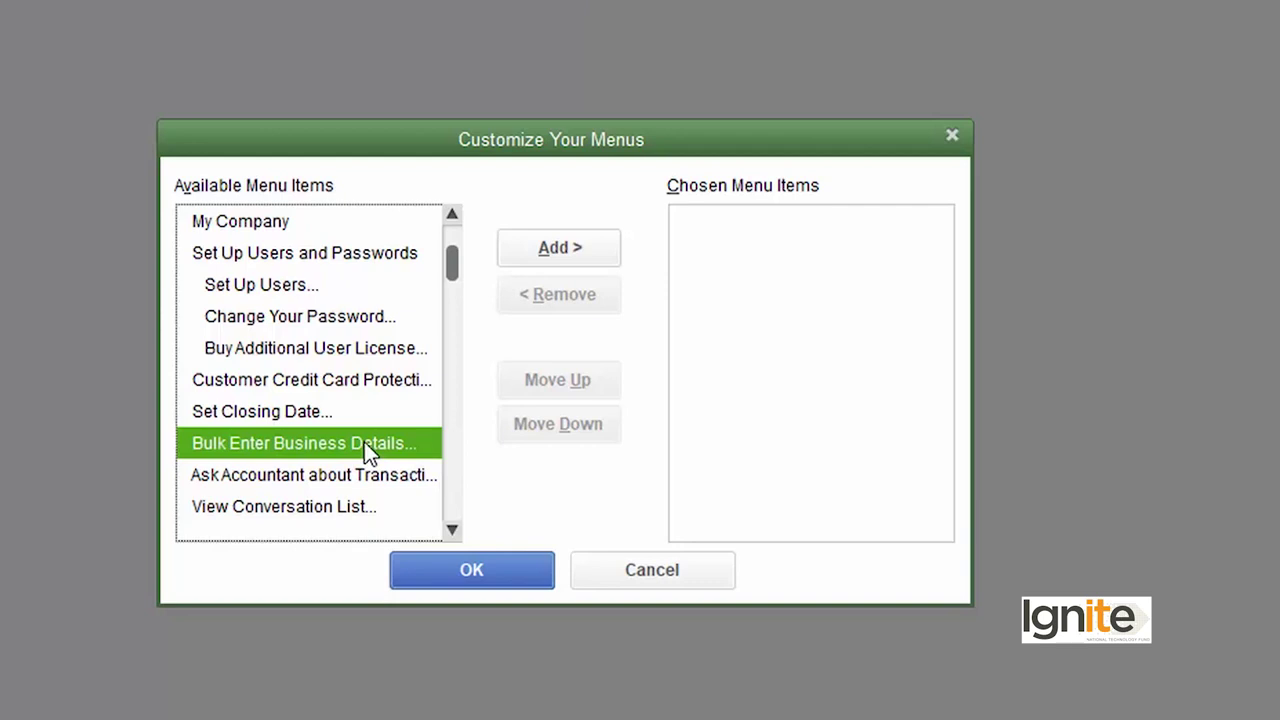
click(575, 248)
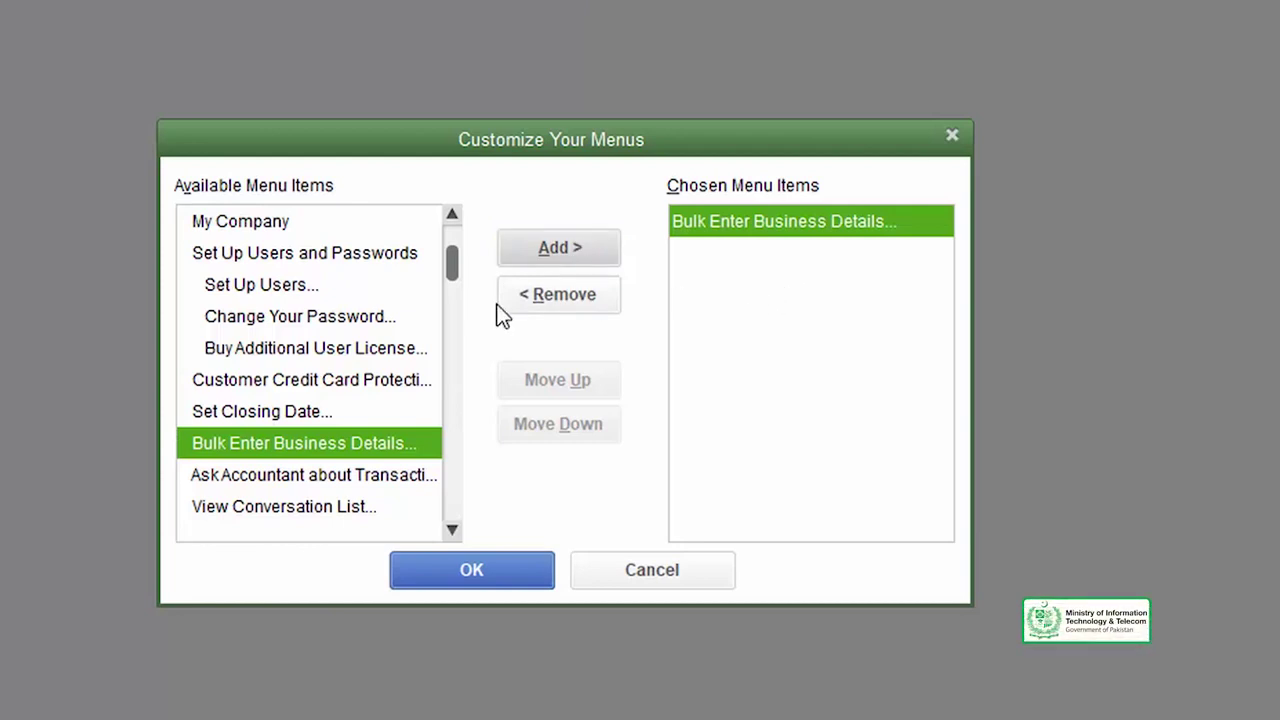
- Add Cash Flow Projector from Available Menu Items to the Chosen Menu Items list
scroll(452, 534, down, 2)
click(452, 530)
click(452, 530)
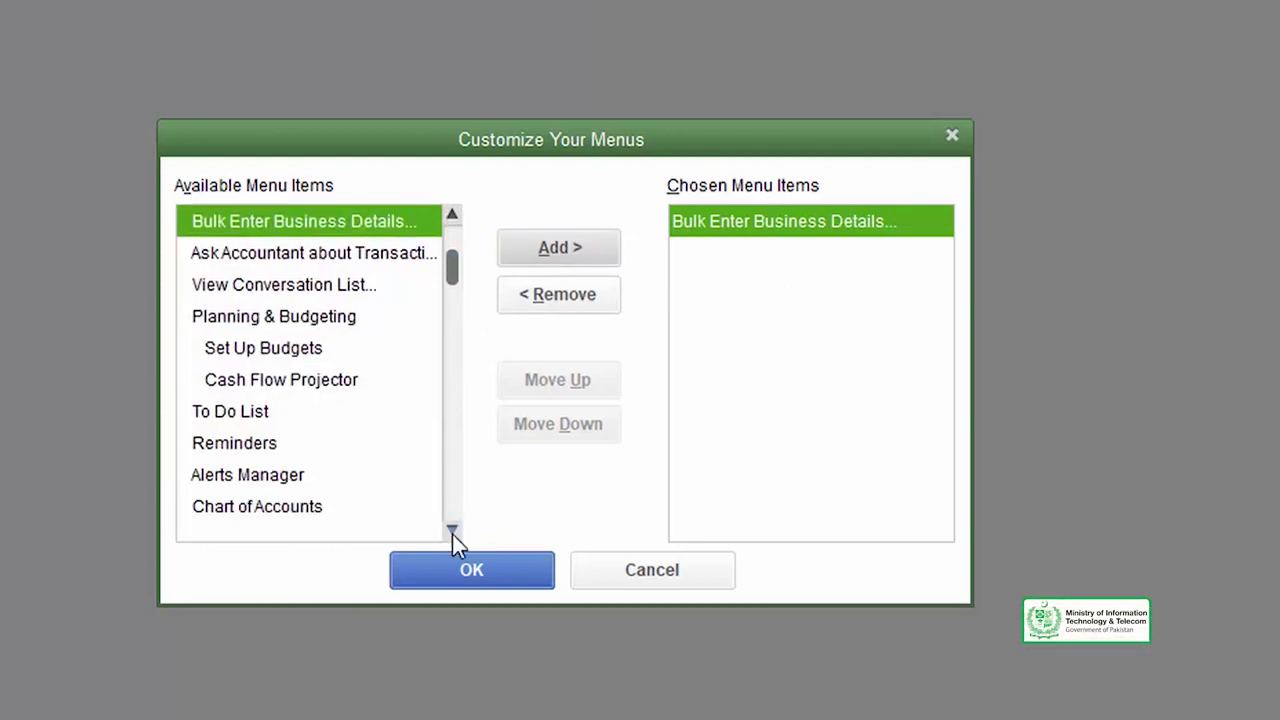
click(452, 530)
click(452, 530)
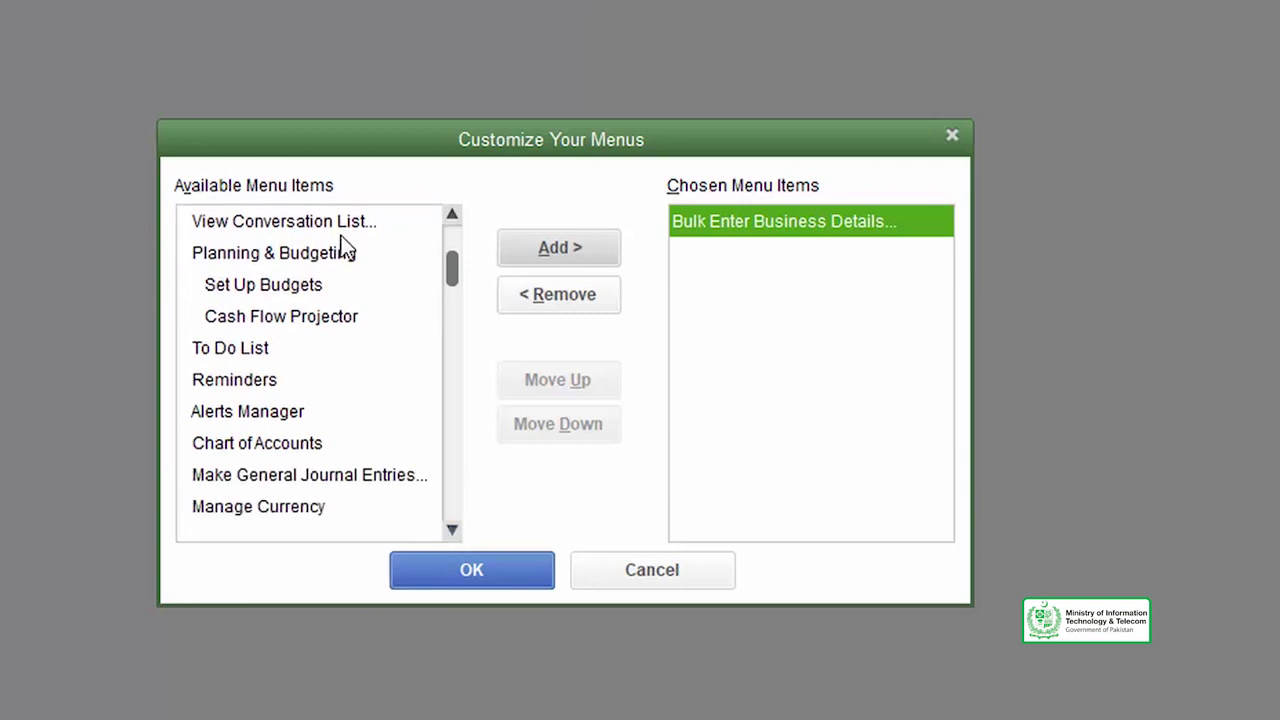
click(330, 318)
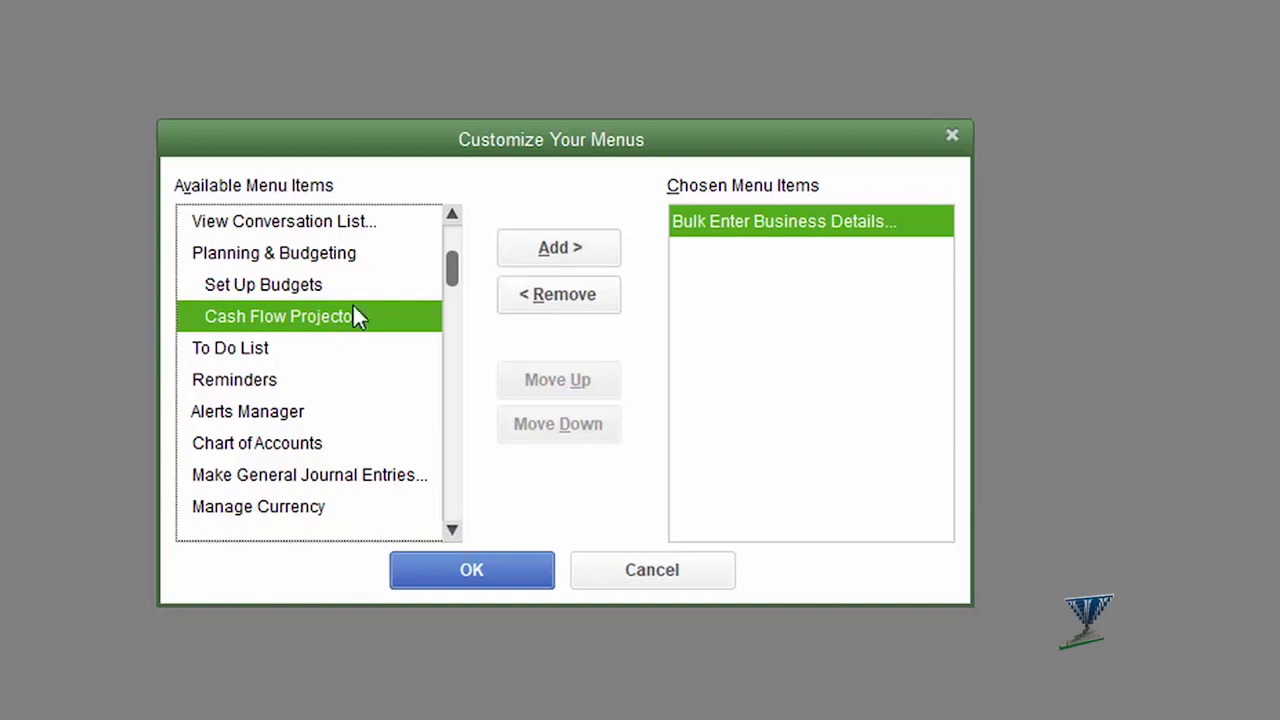
click(548, 251)
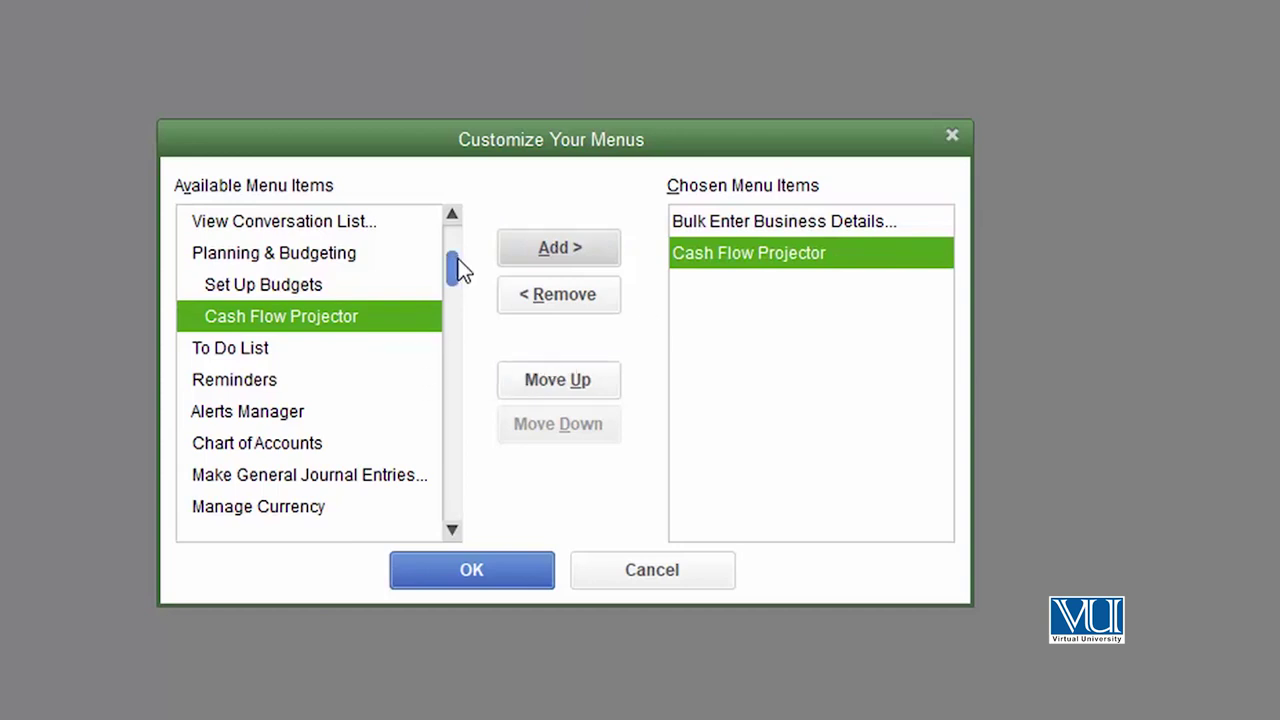
drag(457, 258, 456, 286)
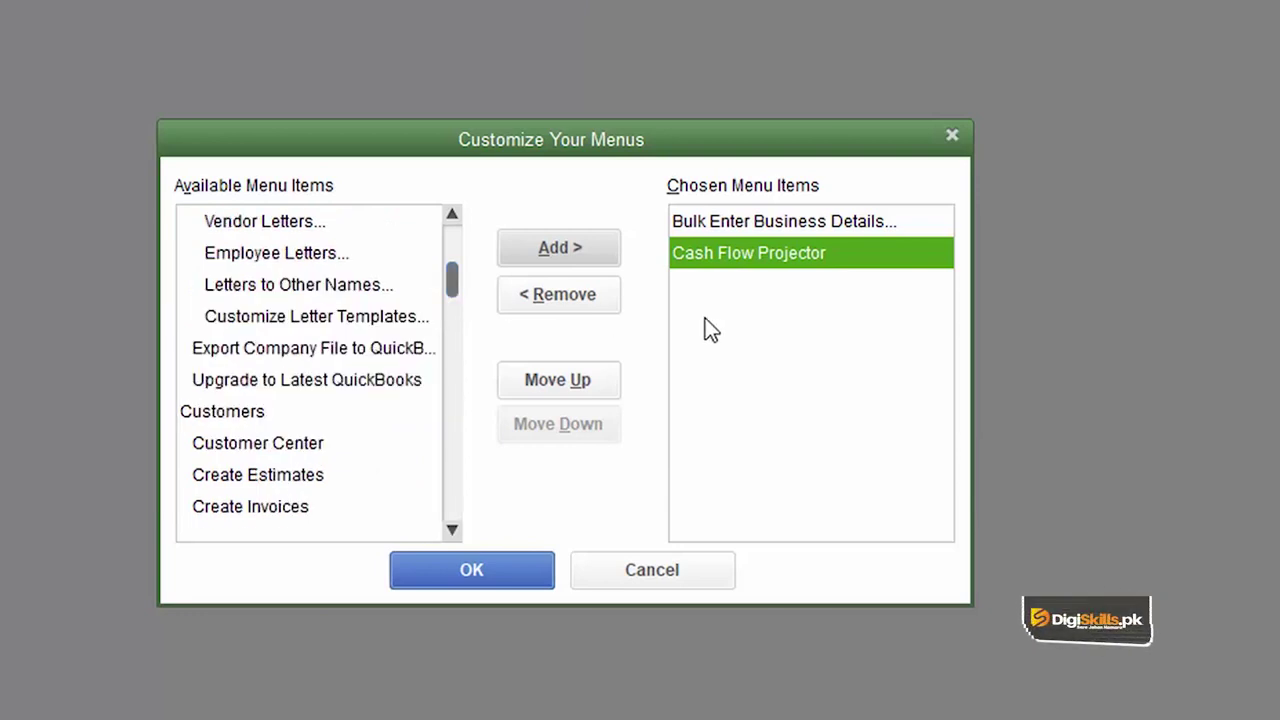
- Add Collection Letters... to Chosen Menu Items and remove Cash Flow Projector from it
click(452, 215)
click(452, 216)
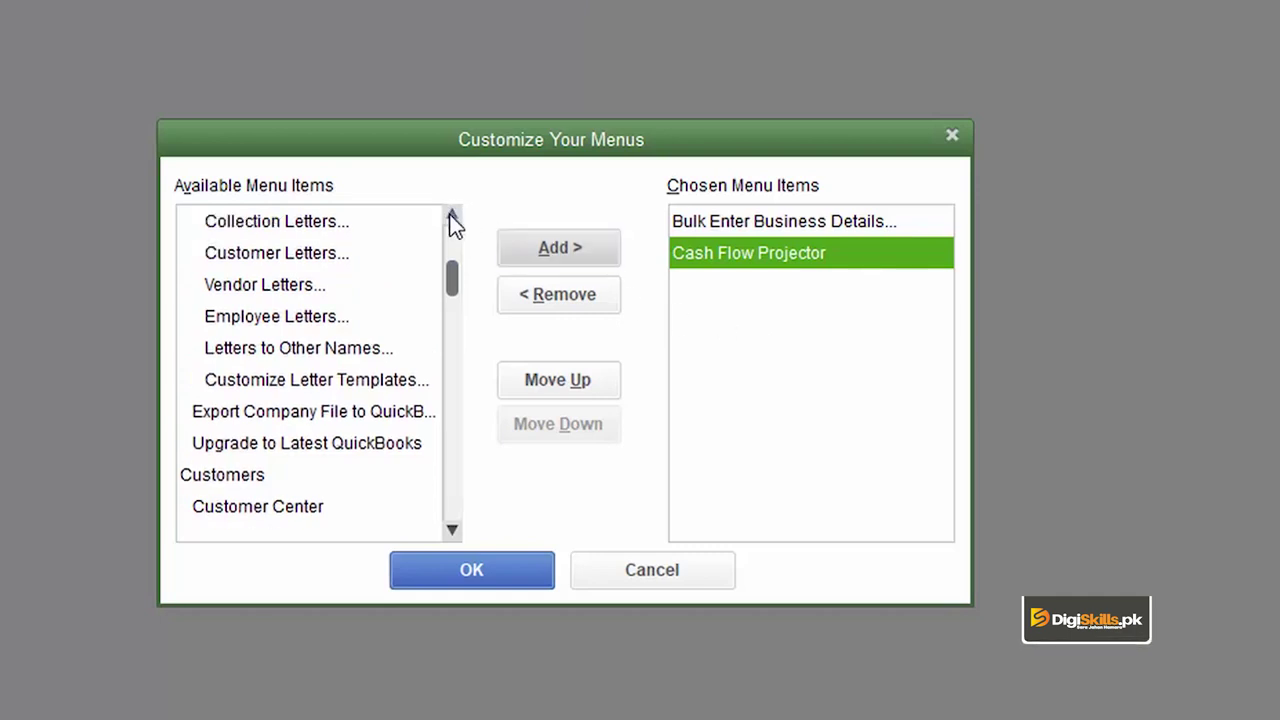
click(316, 227)
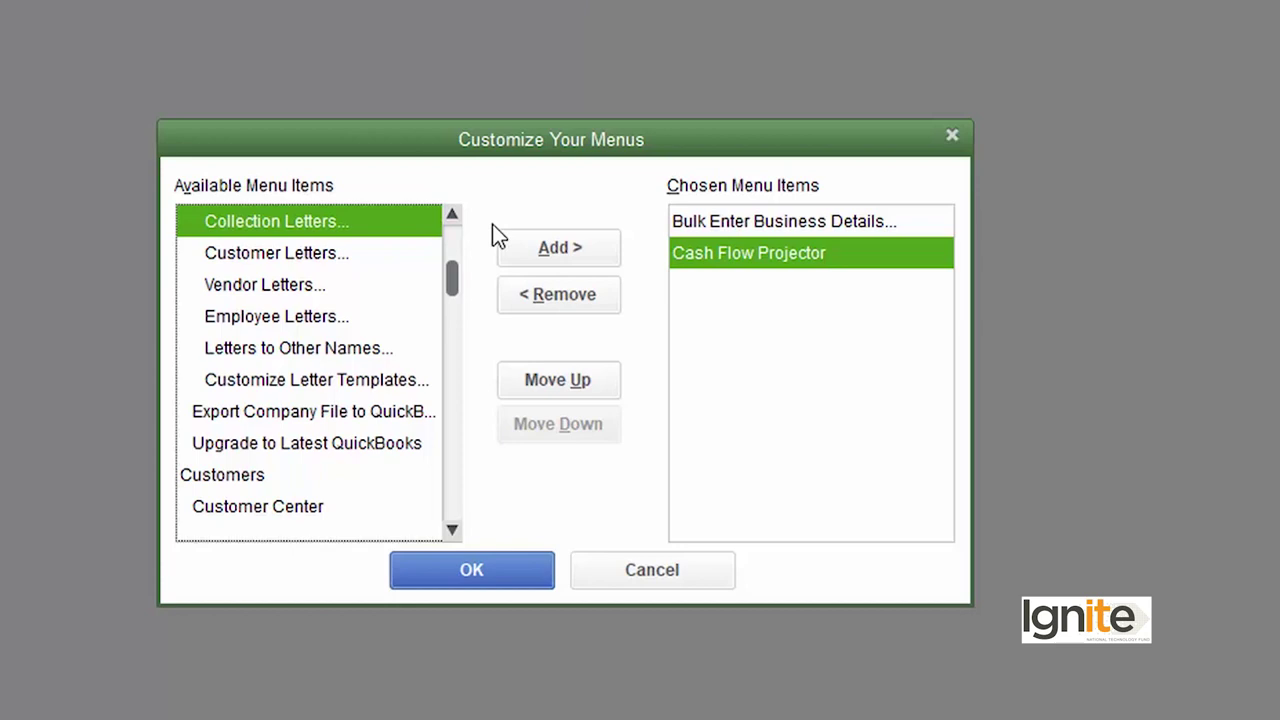
click(582, 257)
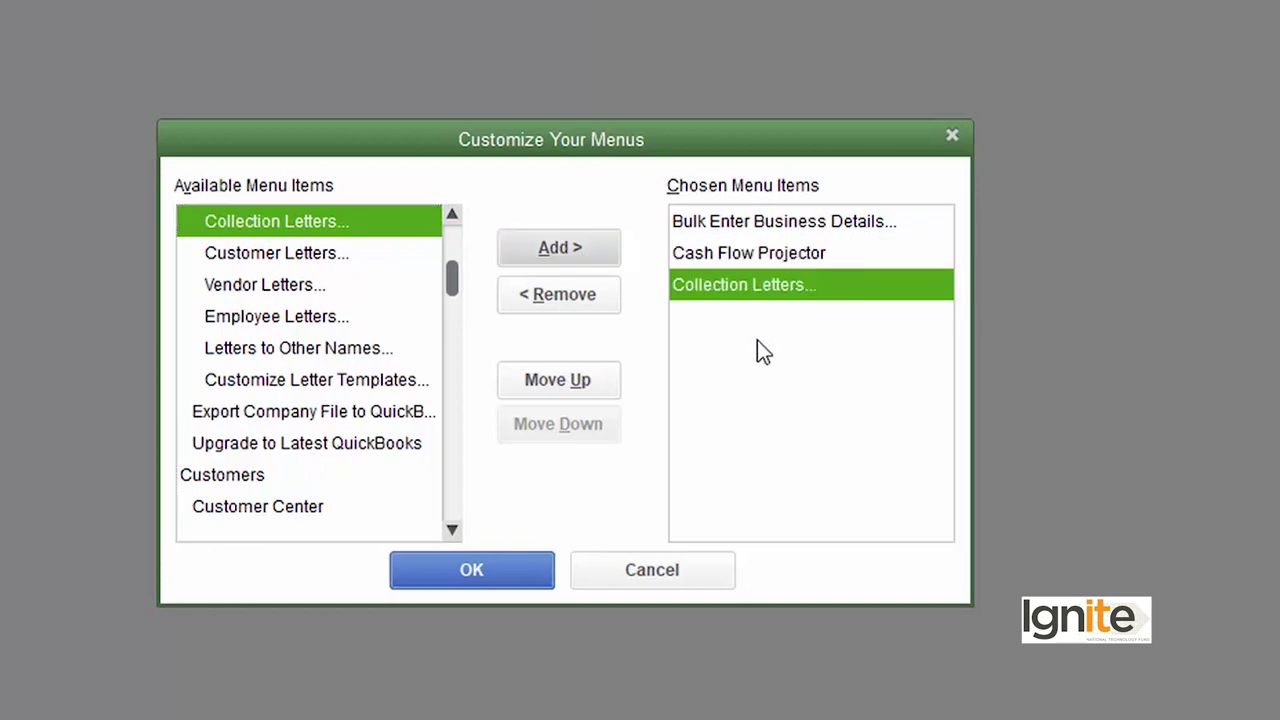
click(754, 251)
click(530, 298)
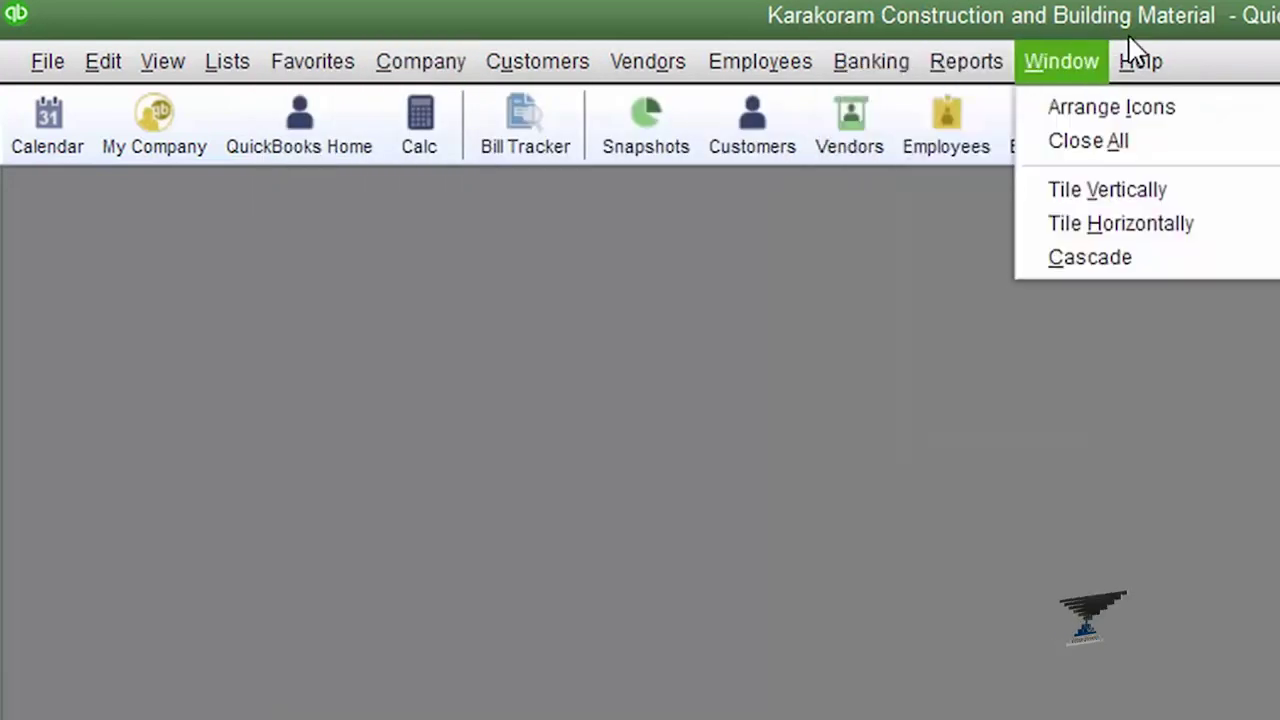
mouse_move(1235, 62)
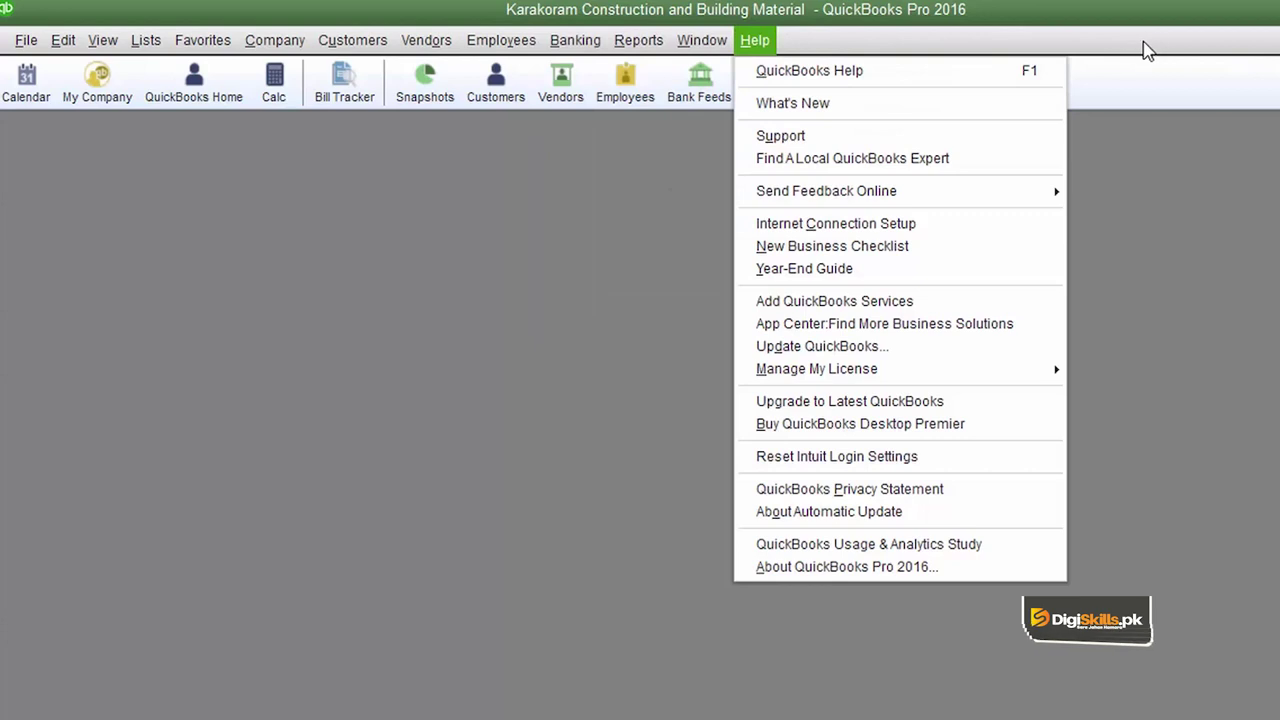
mouse_move(192, 50)
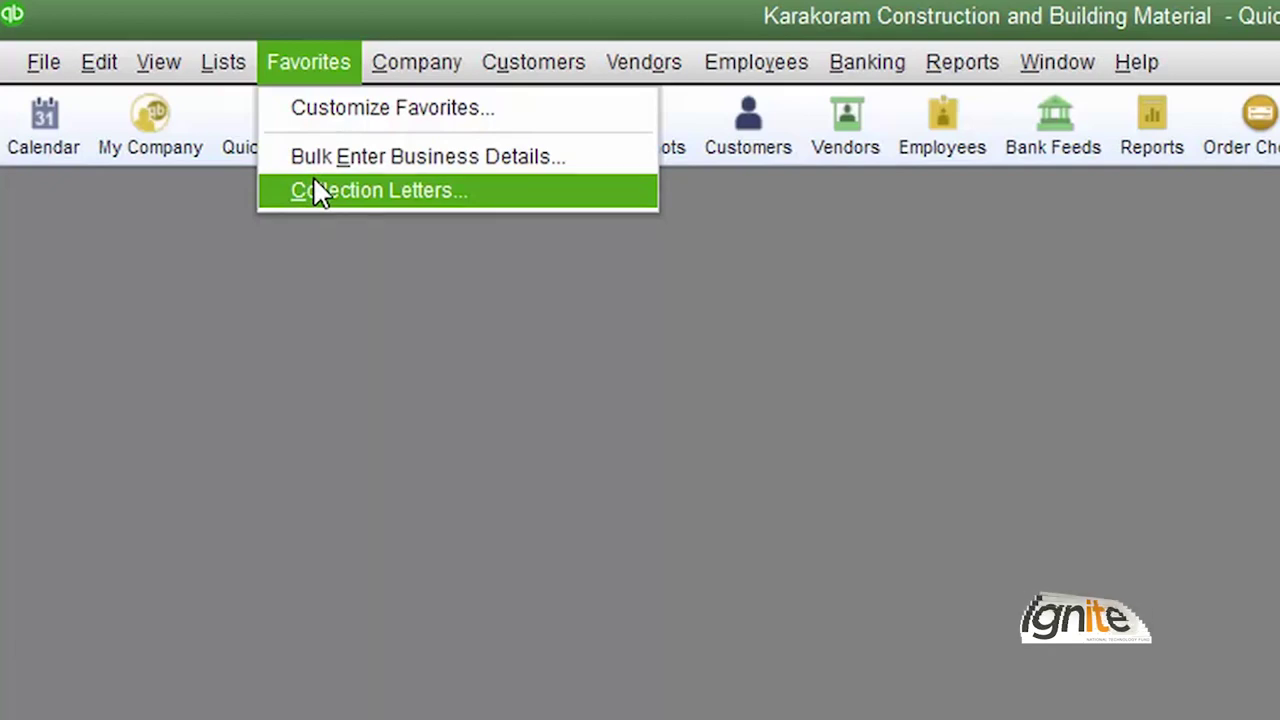
- Dismiss the open Favorites menu by clicking the empty grey window area
click(354, 313)
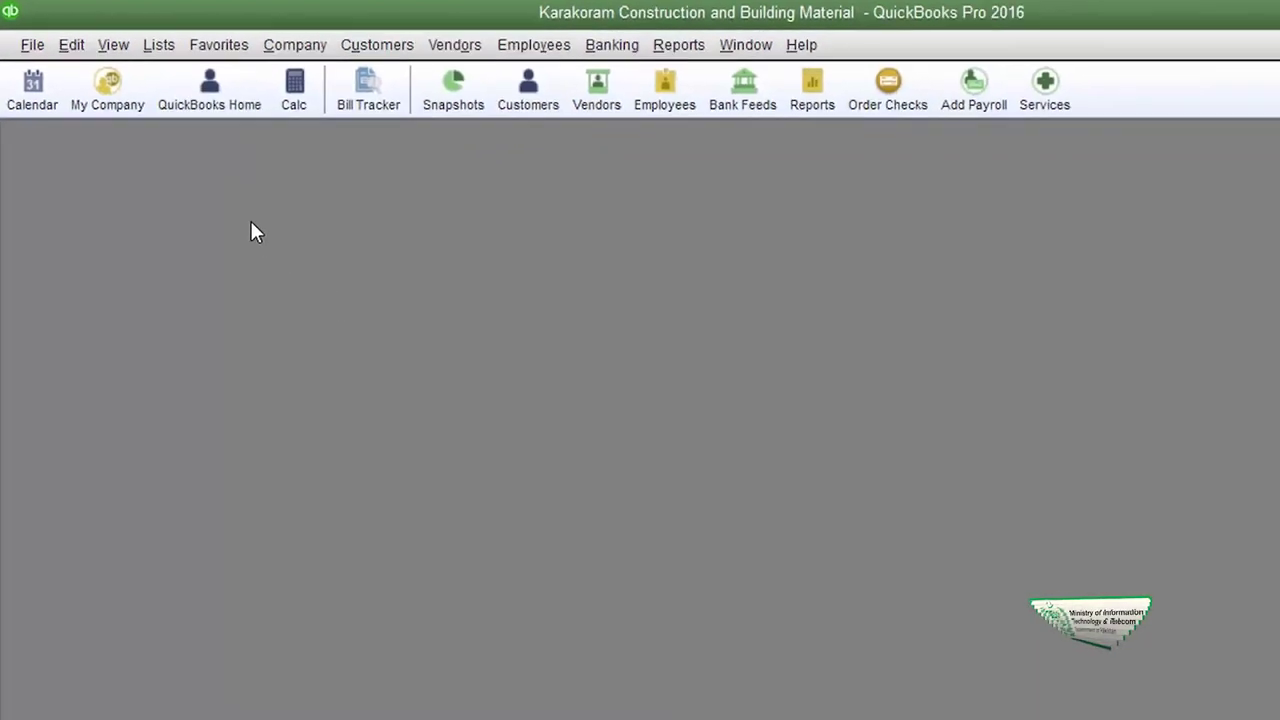